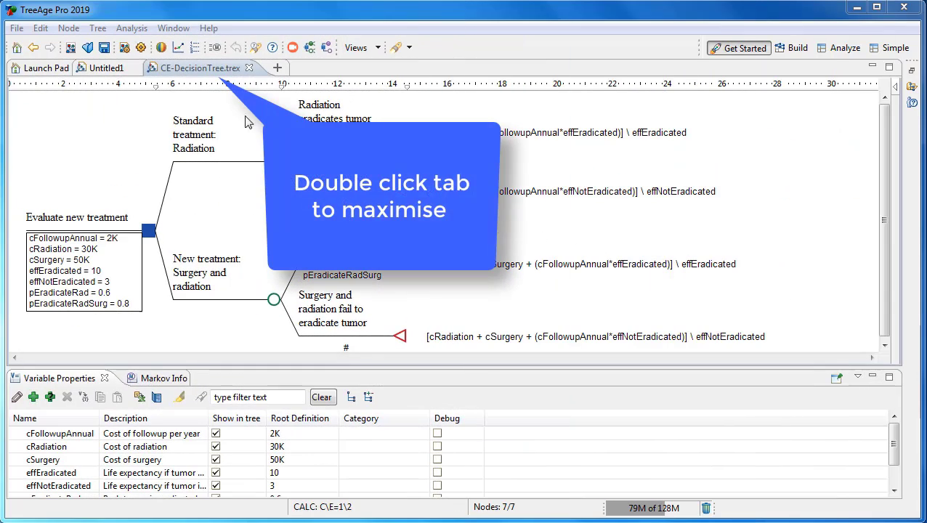
- Maximize and restore the CE-DecisionTree.trex editor, and shift the divider above Variable Properties slightly upward
double_click(206, 72)
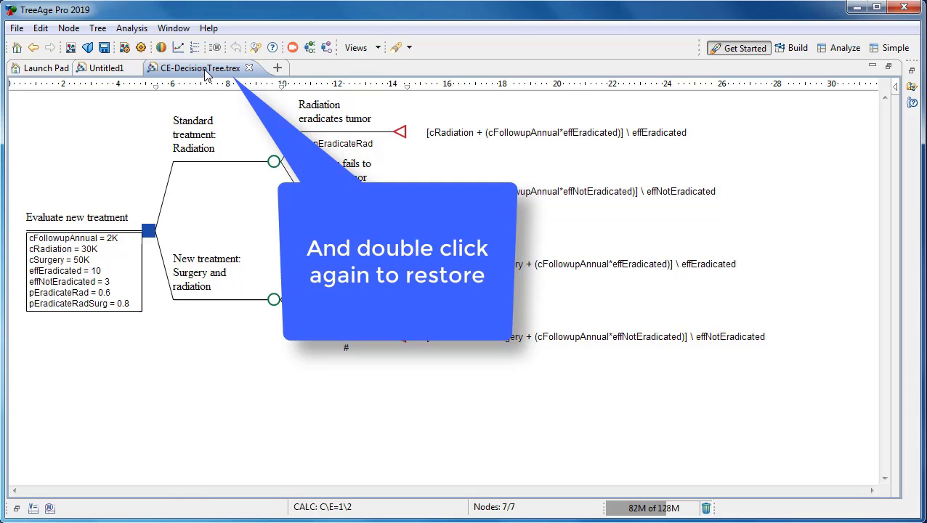
double_click(205, 72)
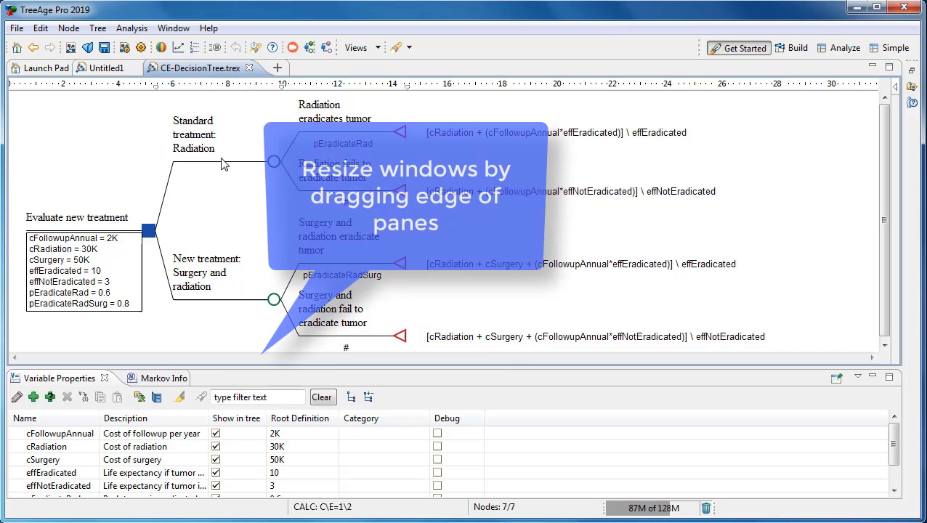
left_click_drag(213, 373, 192, 362)
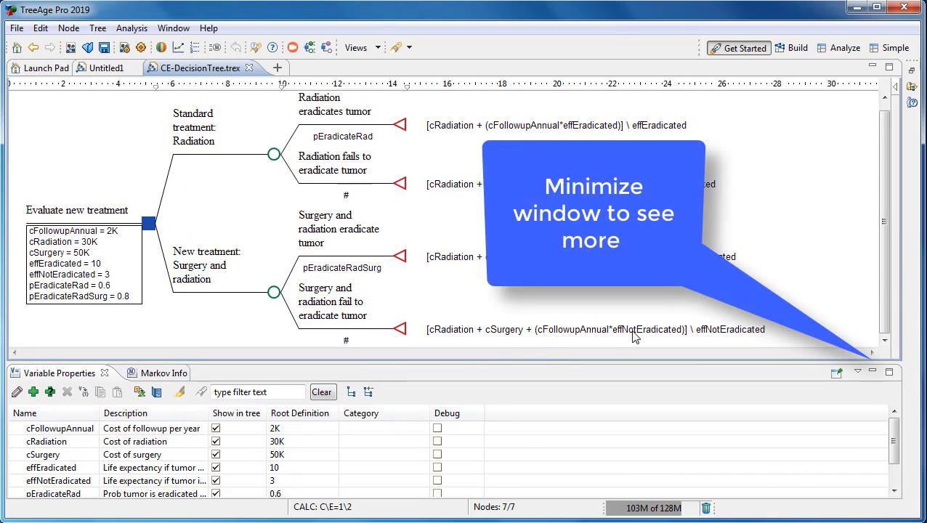
- Minimize and restore the Variable Properties pane, and enlarge it until all of its variables fit
left_click(873, 375)
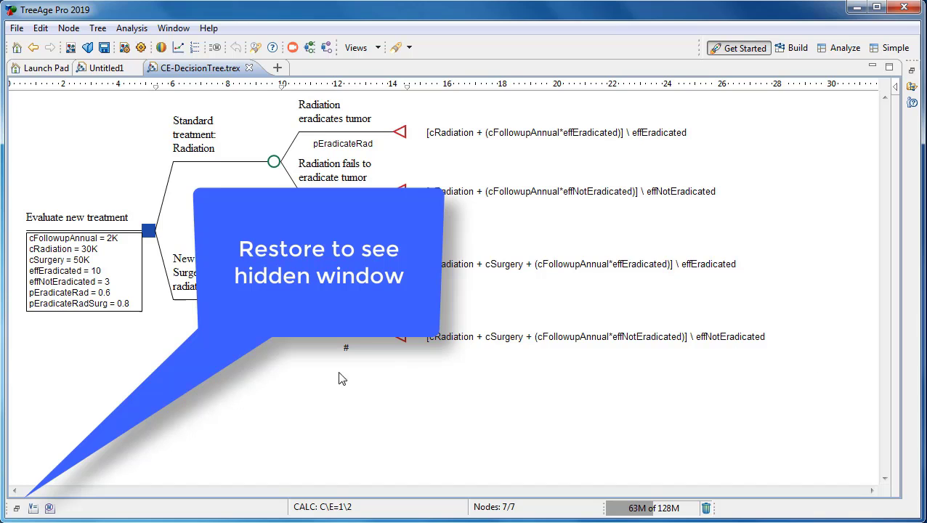
left_click(16, 508)
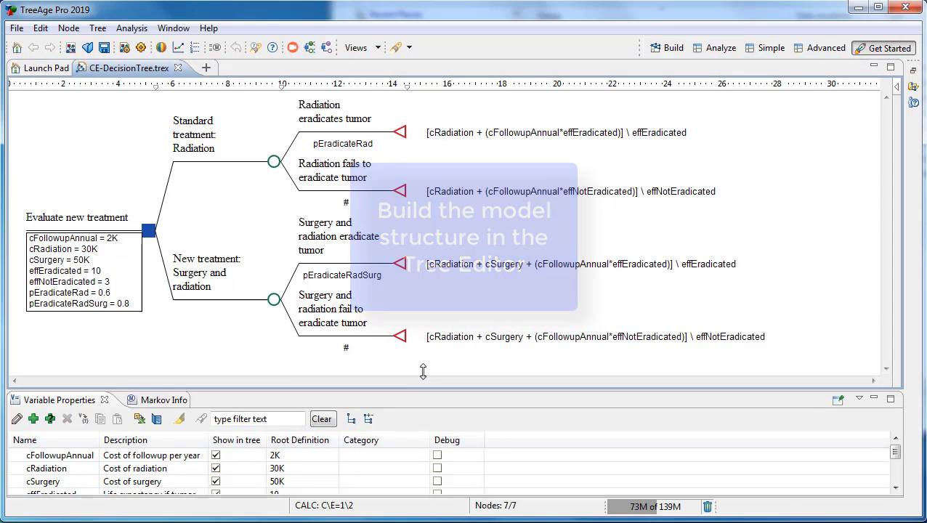
left_click_drag(421, 394, 439, 332)
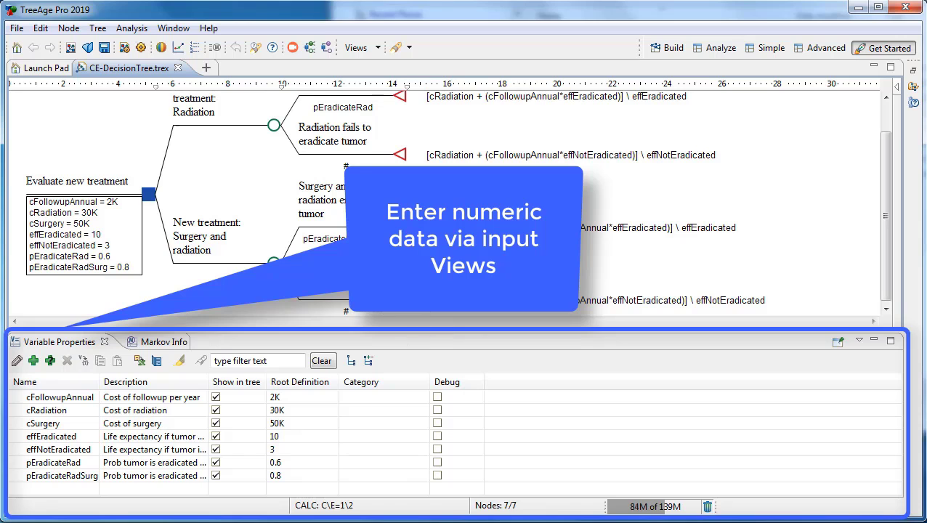
- Open the Distributions view for the model's inputs
left_click(378, 47)
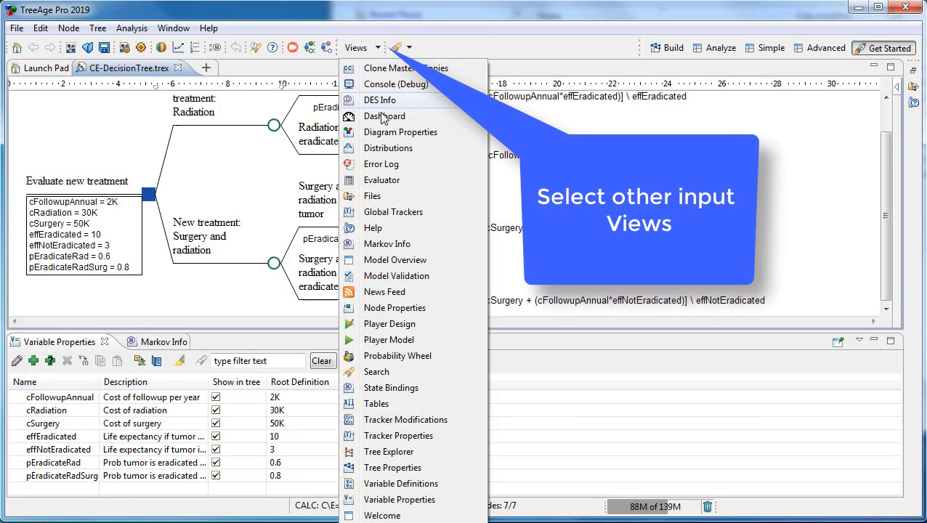
left_click(389, 148)
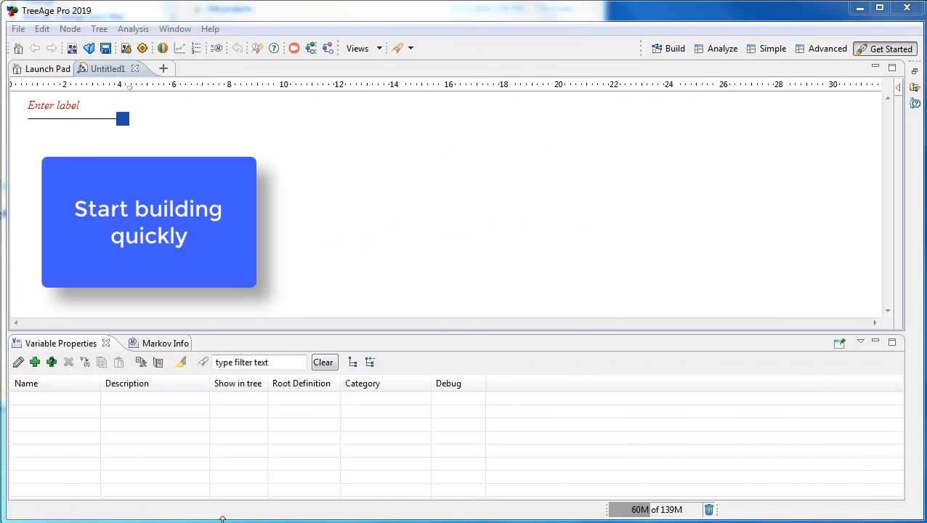
- Add two branches to the root decision node and two branches to its upper chance node
double_click(124, 119)
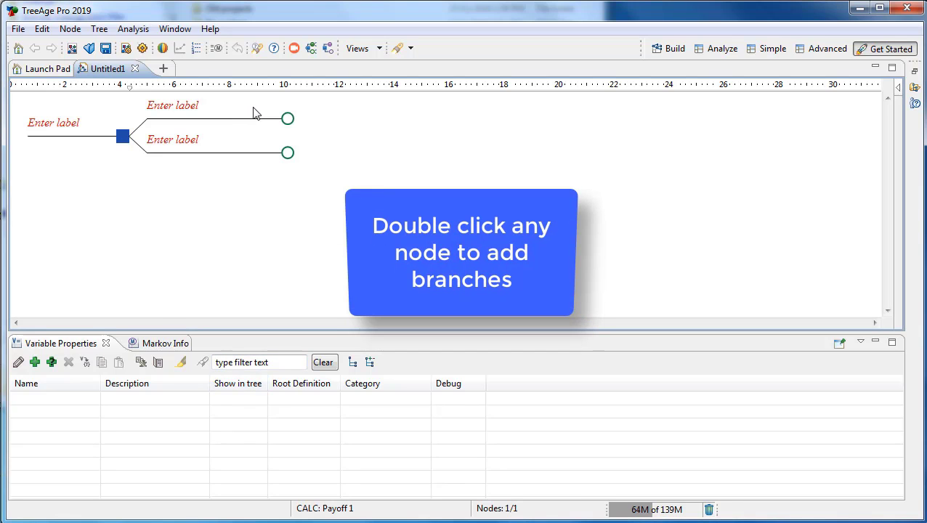
left_click(288, 120)
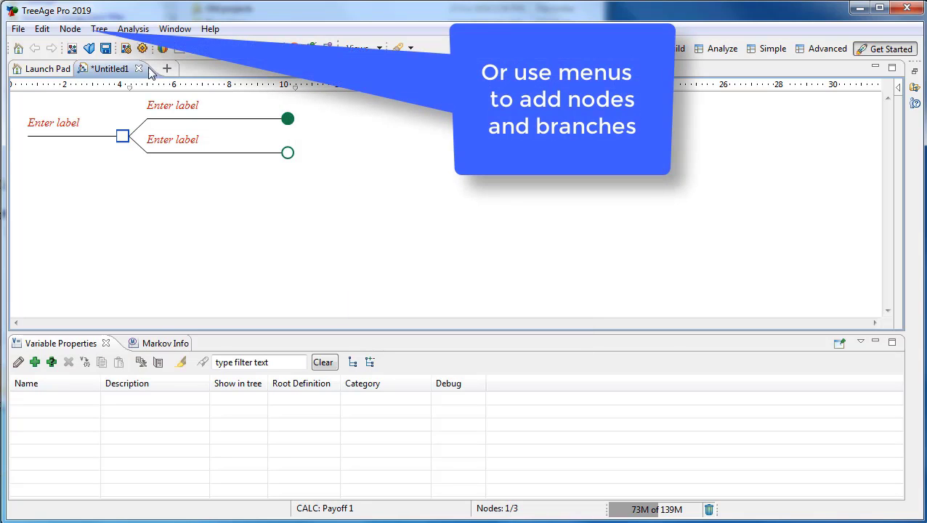
left_click(70, 29)
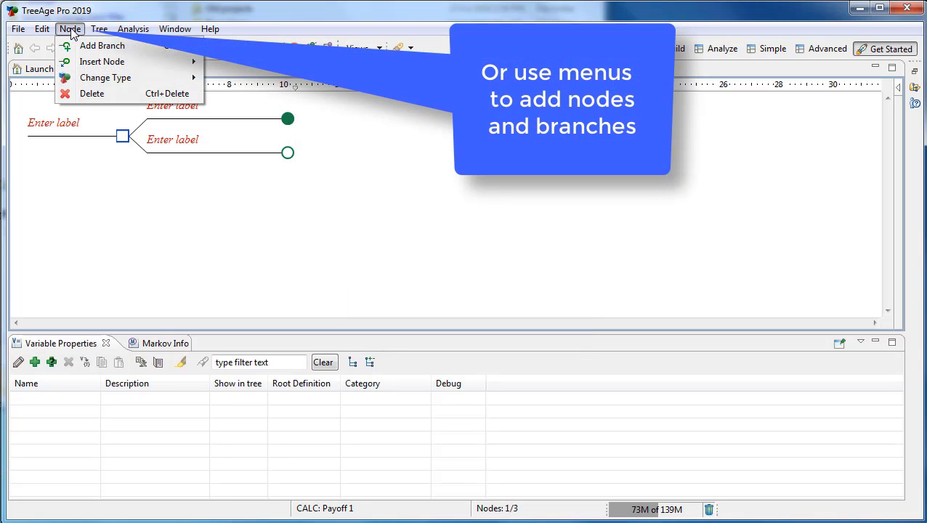
left_click(91, 46)
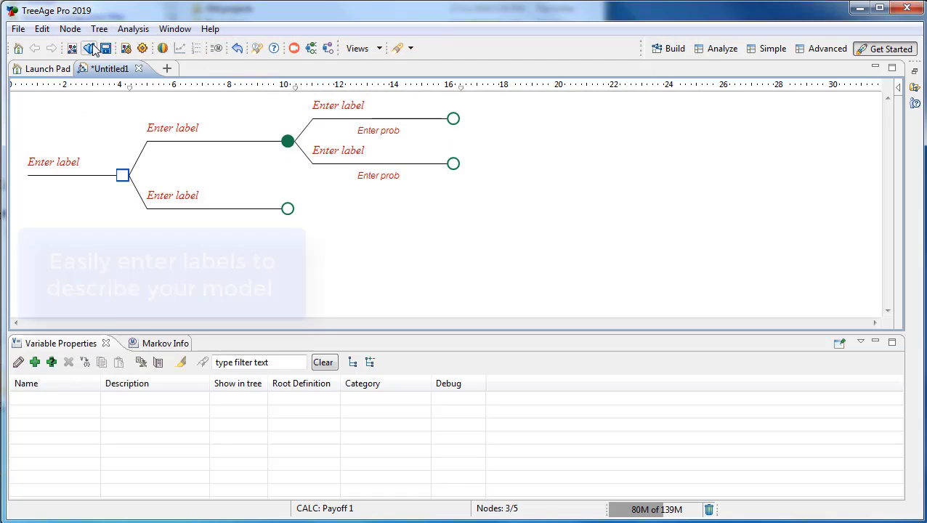
- Label the root node "Decision" and its upper branch "Strategy 1"
left_click(71, 165)
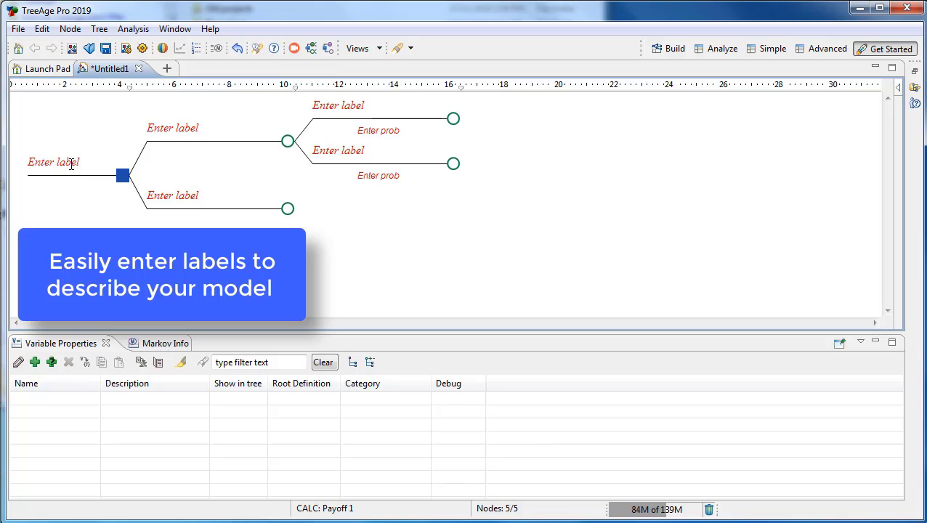
type("Decision")
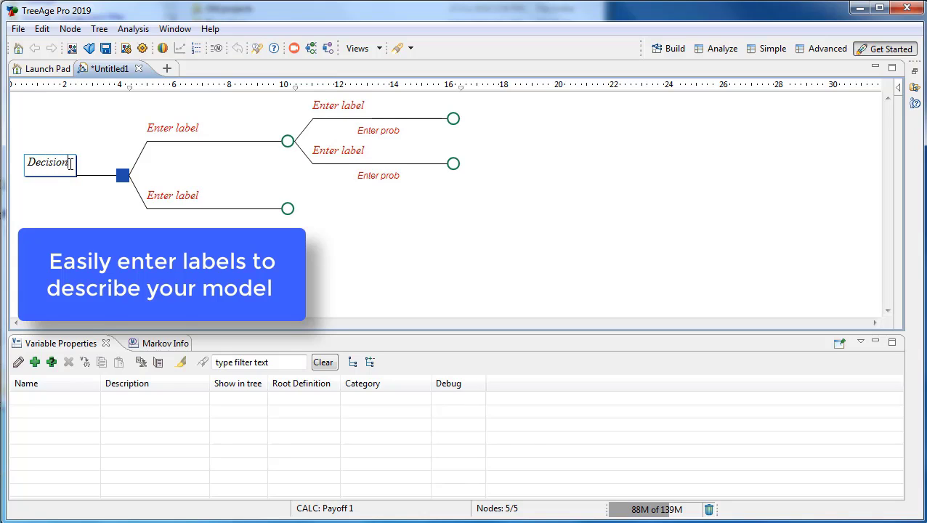
key("Return")
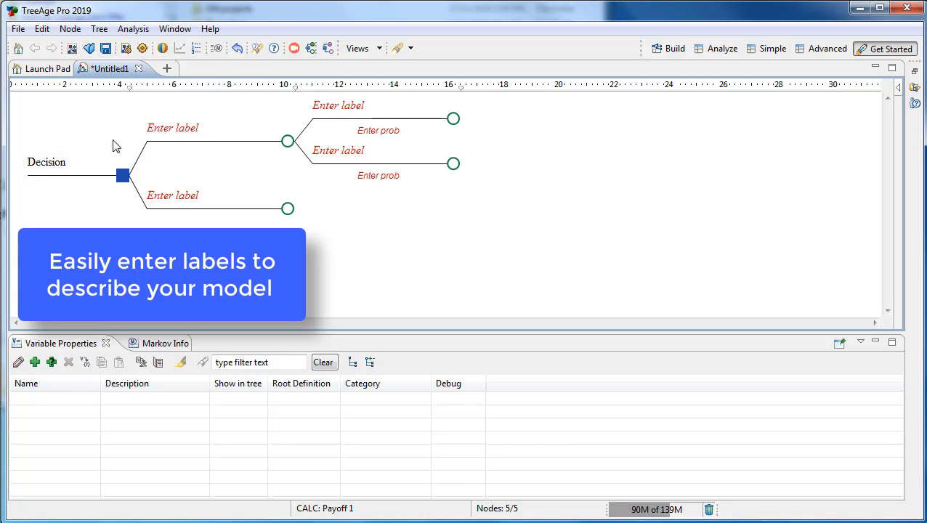
left_click(178, 128)
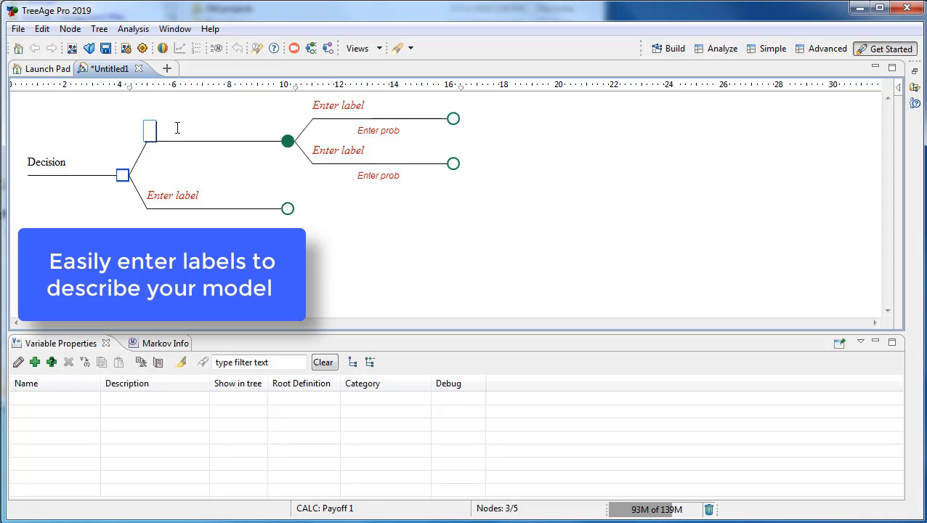
type("Strategy 1")
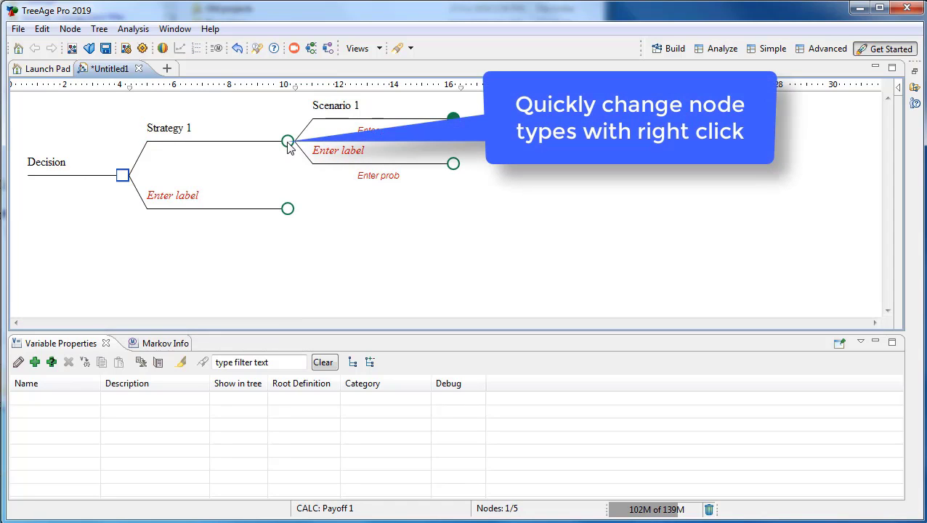
- Change the type of the Strategy 1 node to Markov
left_click(287, 142)
right_click(288, 141)
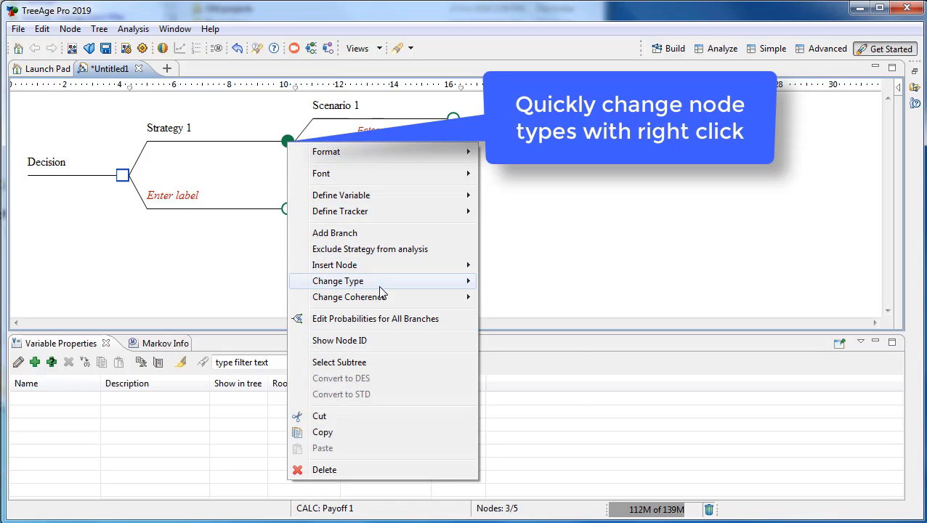
mouse_move(379, 286)
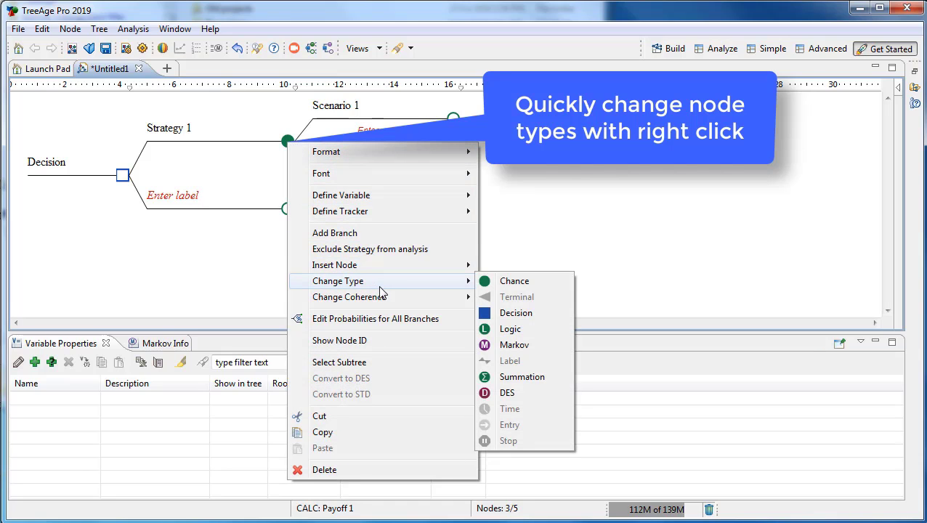
left_click(498, 345)
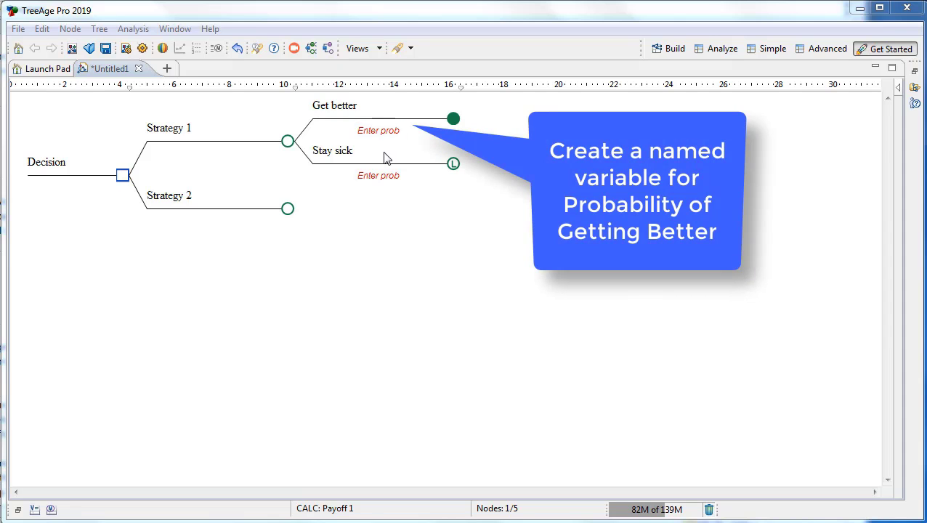
- Restore the variables pane and create a variable named pGetBetter with a root definition of 0.6
left_click(18, 509)
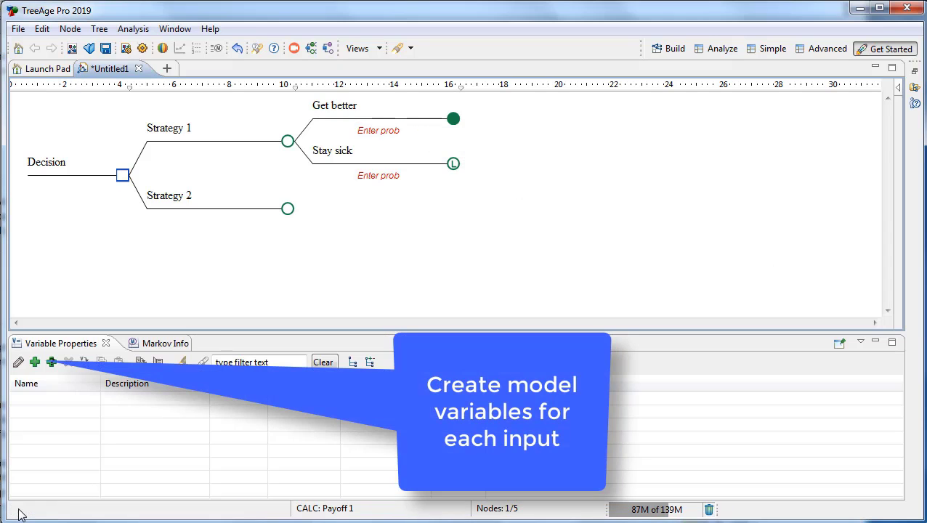
left_click(34, 362)
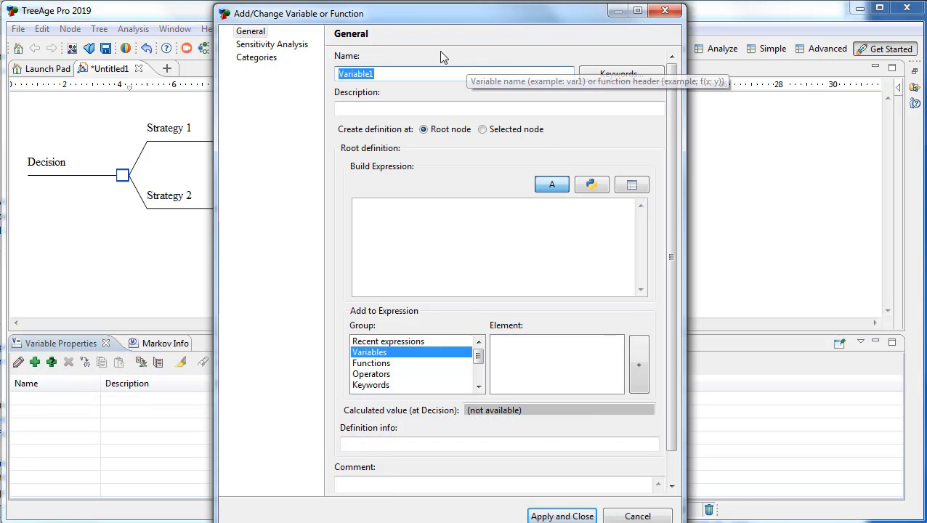
type("p")
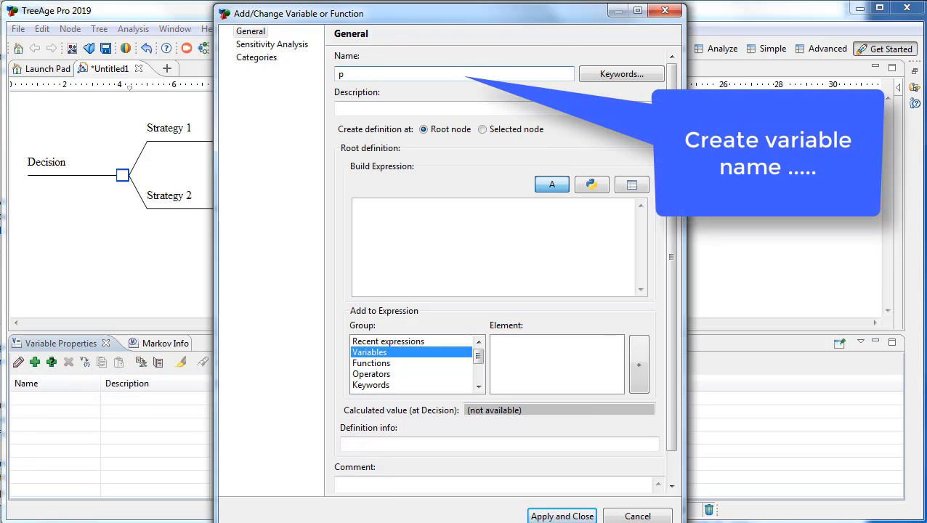
type("GetBetter")
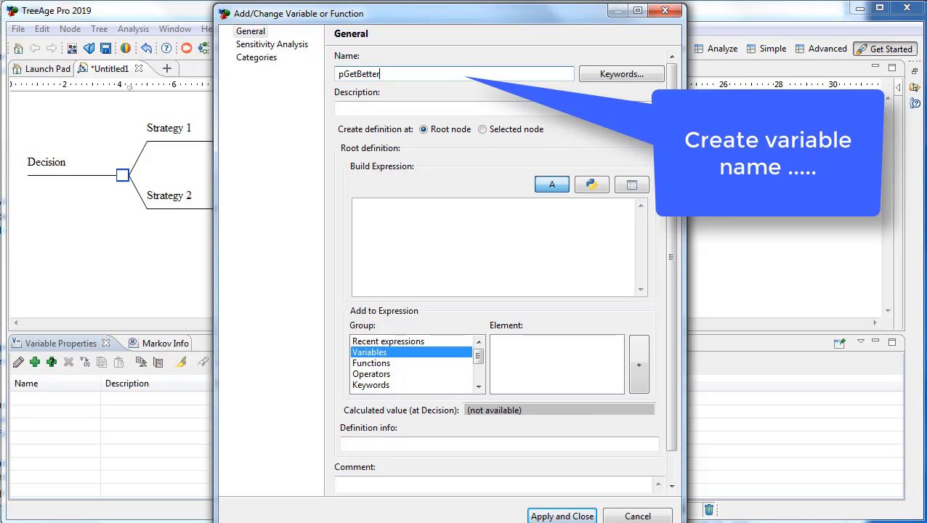
left_click(435, 227)
type("0")
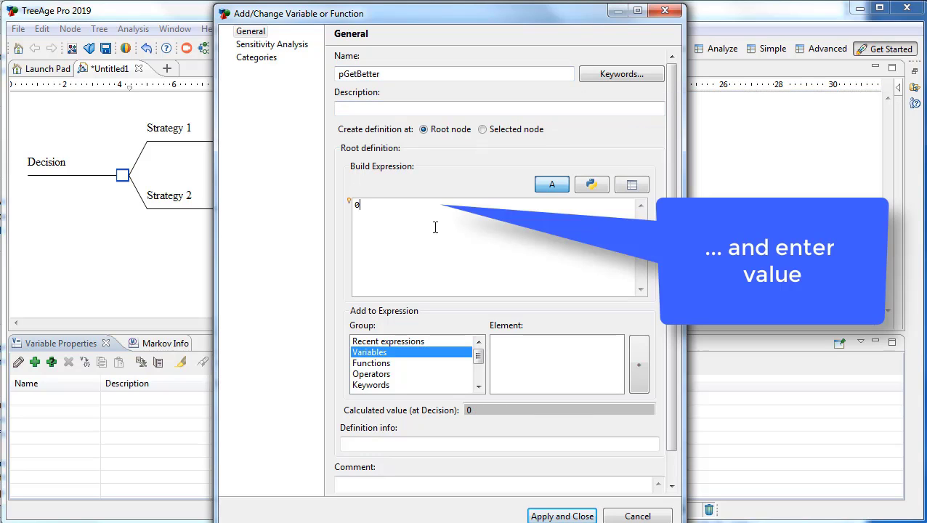
type(".6")
left_click(562, 516)
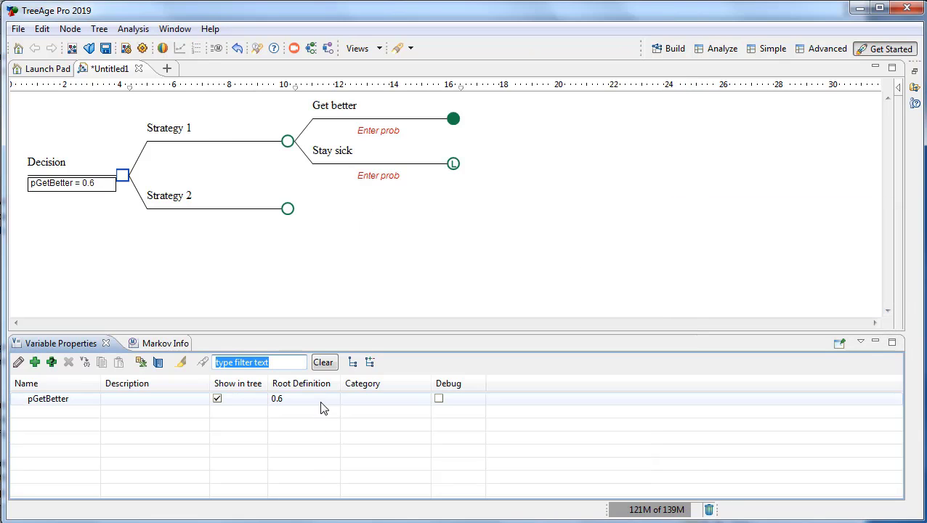
- Set the Get better branch's probability to pGetBetter and the Stay sick branch's probability to #
left_click(378, 132)
type("p")
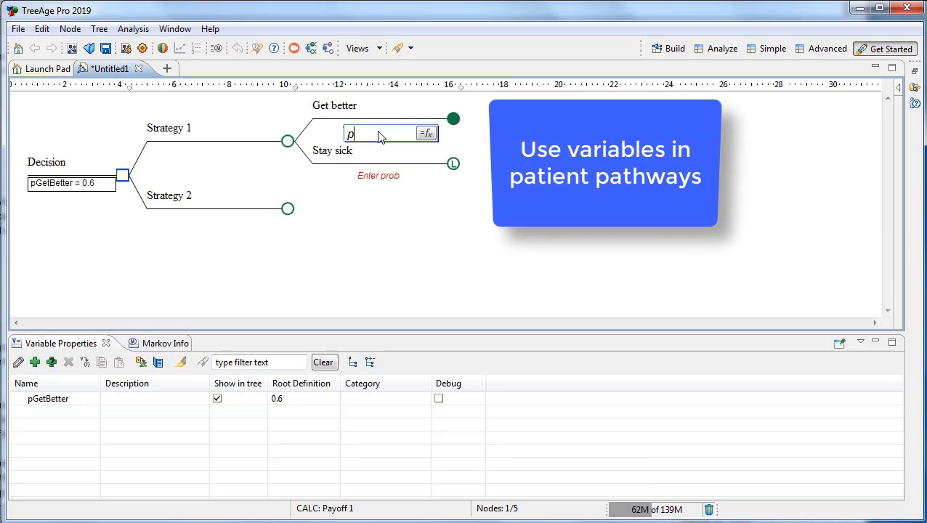
type("GetBetter")
key("Return")
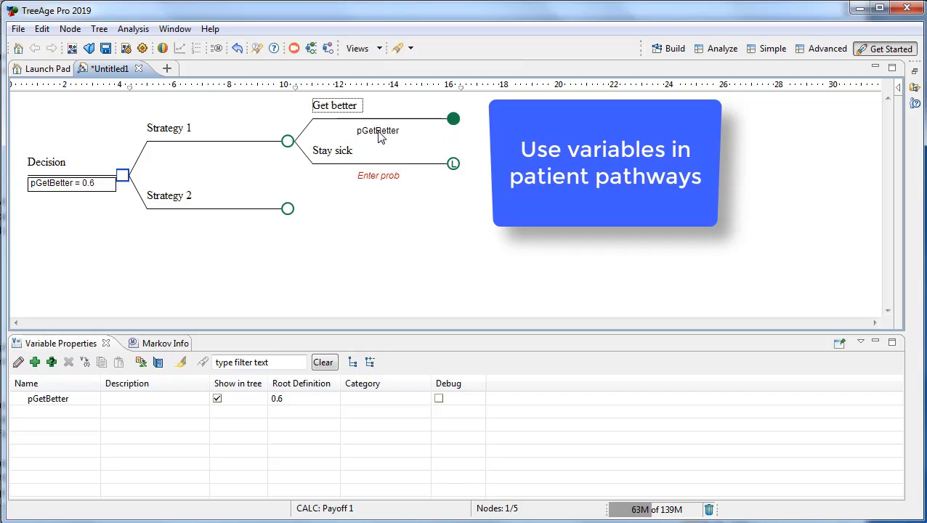
left_click(382, 181)
left_click(383, 182)
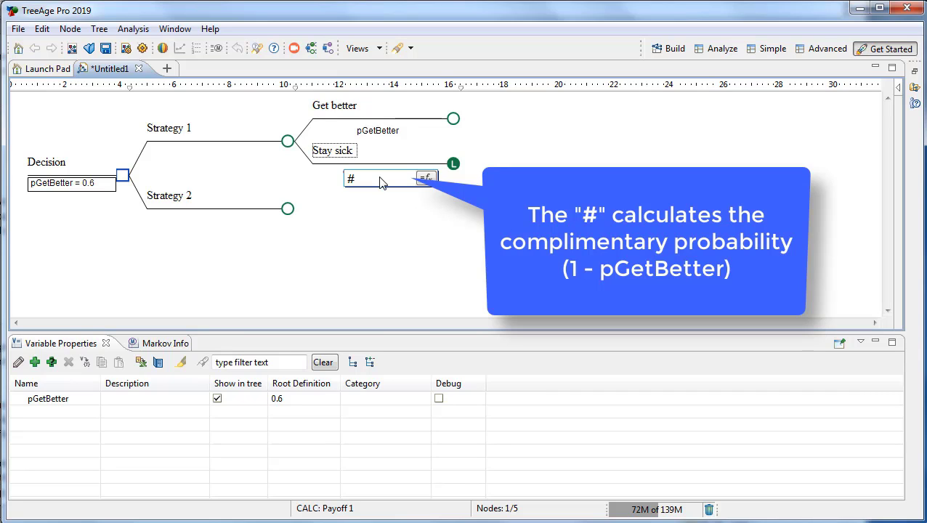
key("Return")
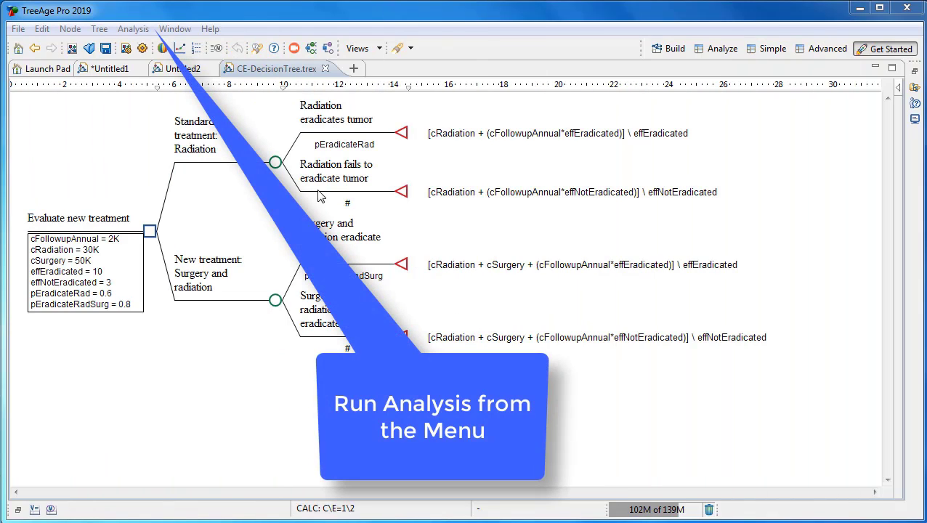
- Run Roll Back on the CE-DecisionTree model to view its calculated values, and turn it off again
left_click(131, 29)
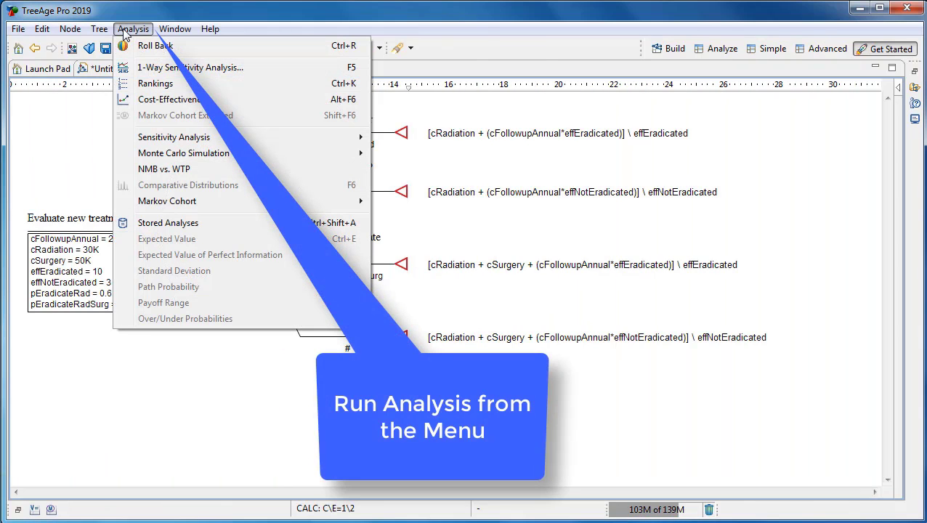
left_click(155, 45)
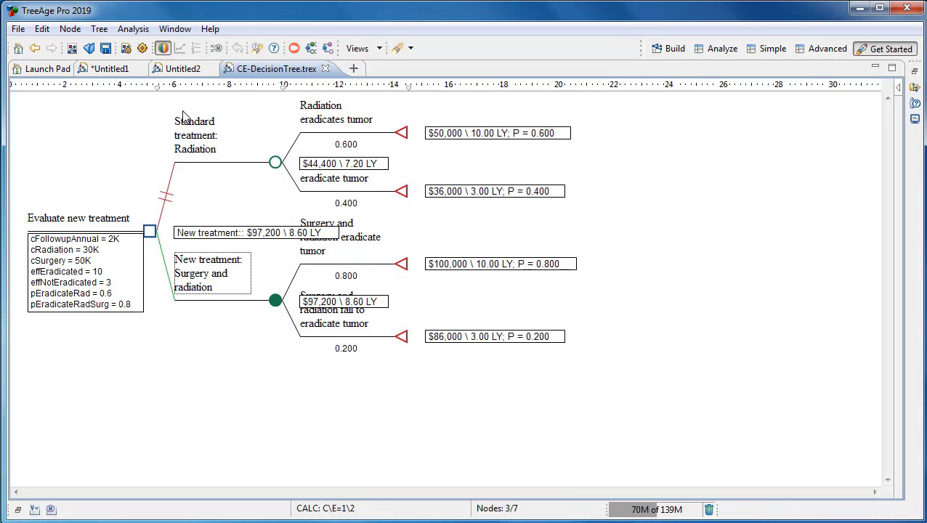
left_click(163, 47)
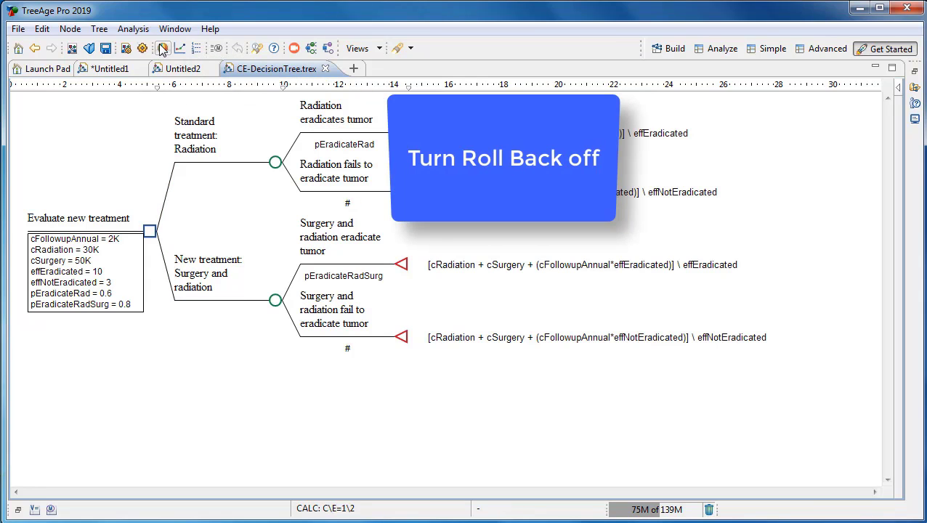
- Run the Cost-Effectiveness analysis at the Evaluate new treatment decision node and switch between the resulting graph and the CE-DecisionTree model
left_click(149, 232)
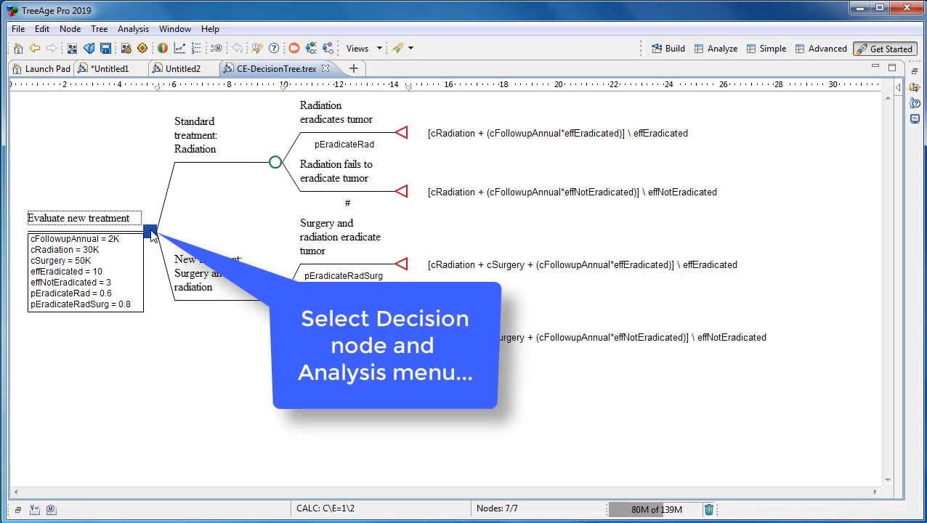
left_click(133, 29)
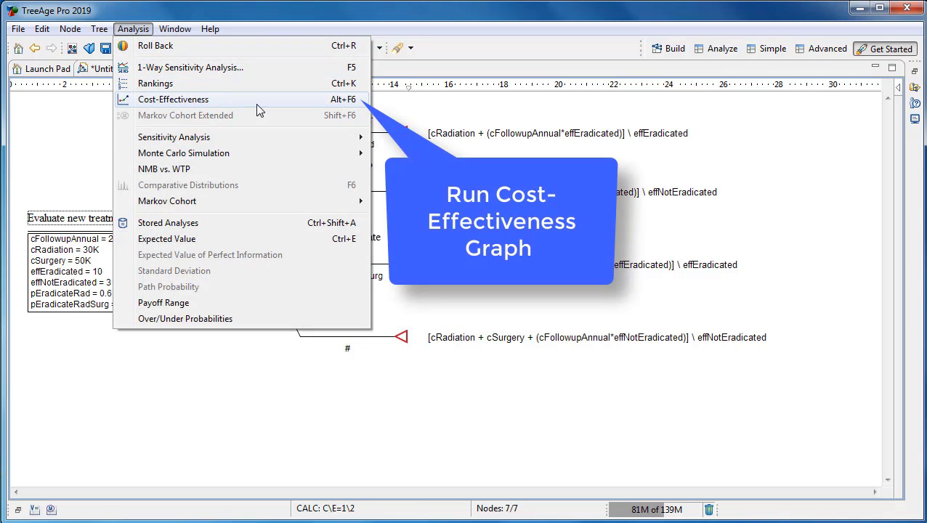
left_click(279, 107)
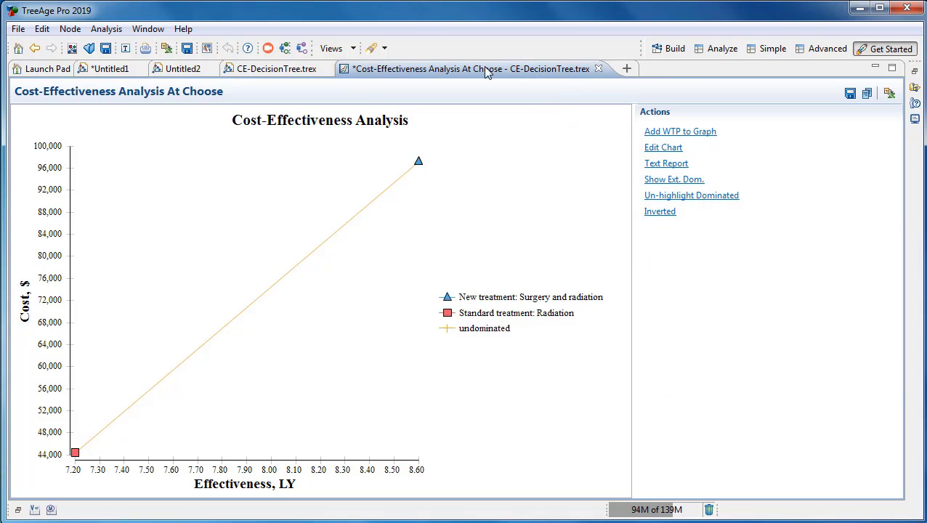
left_click(276, 73)
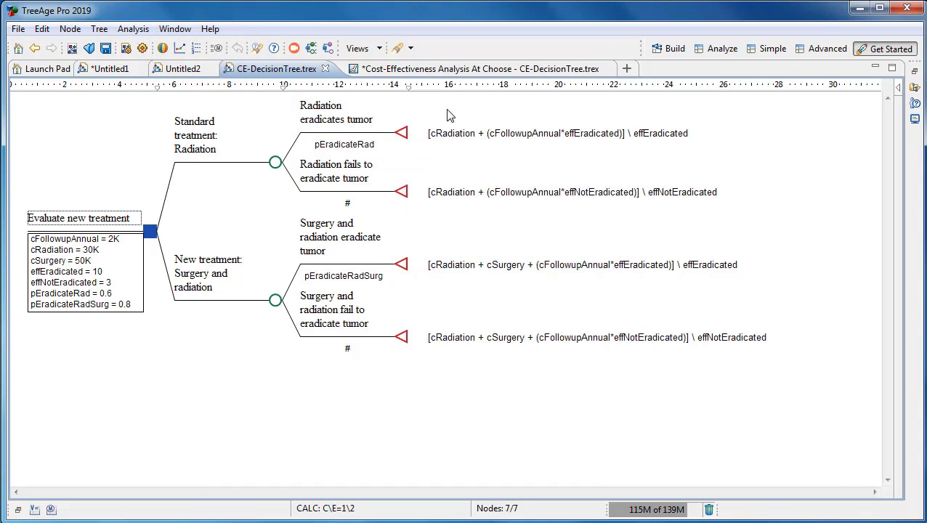
left_click(461, 69)
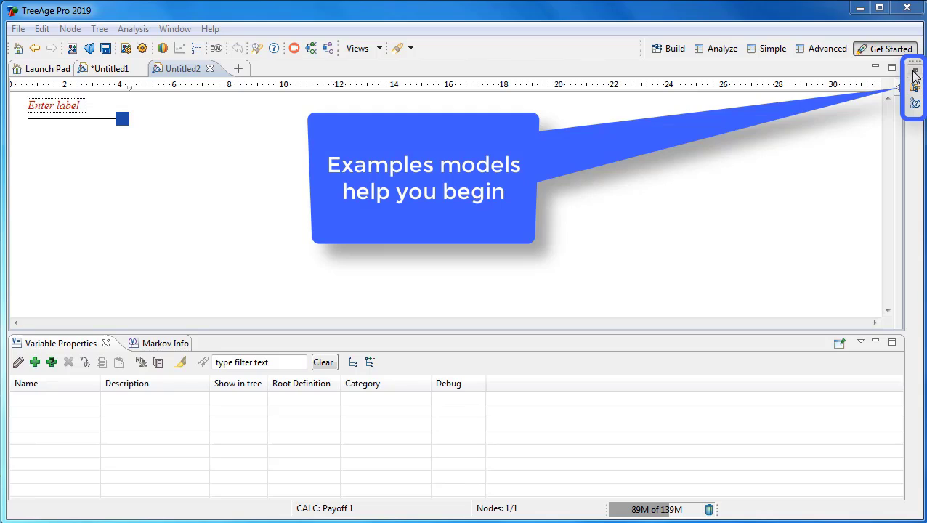
- Restore the Files view, expand the Get Started folder of the example models, and select CE-DecisionTree.trex
left_click(914, 76)
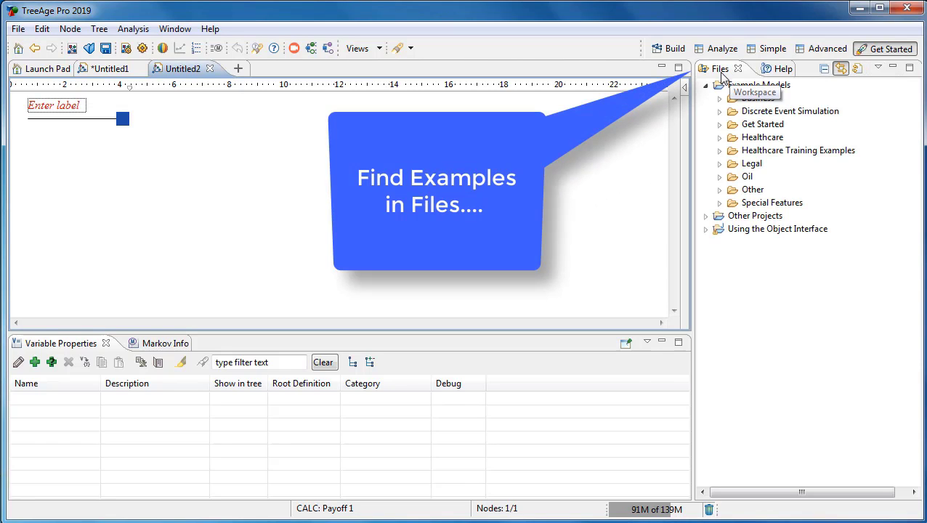
left_click(719, 126)
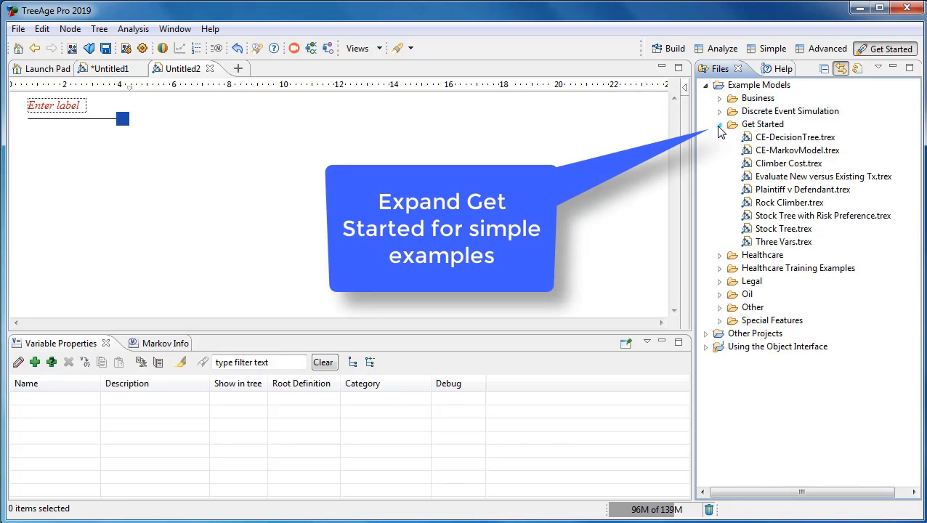
left_click(789, 138)
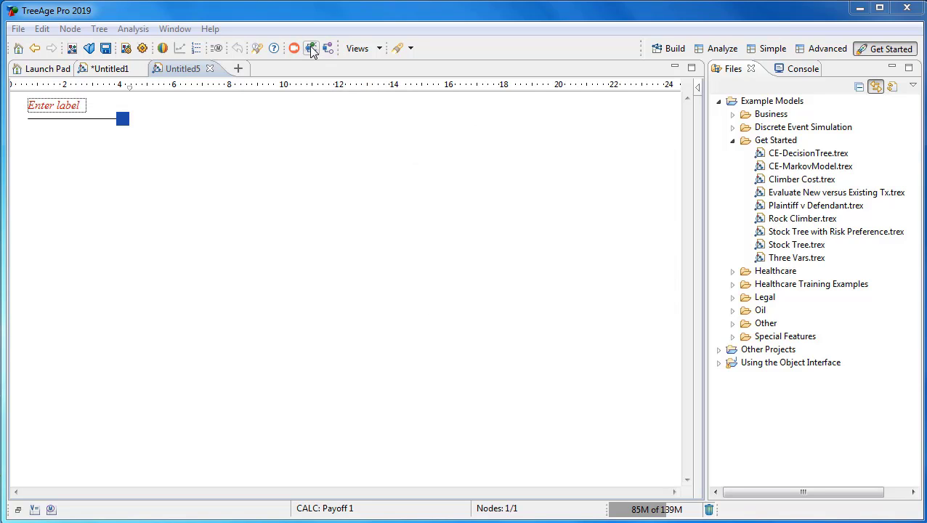
- Start the assistant for creating a cost-effectiveness decision tree and go through its instructions from section 1.1 to 1.3
left_click(311, 48)
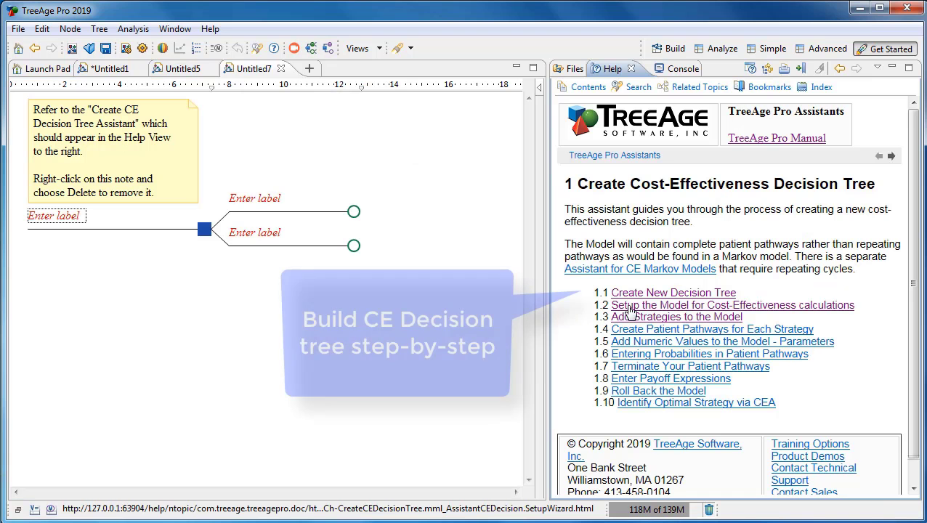
left_click(649, 294)
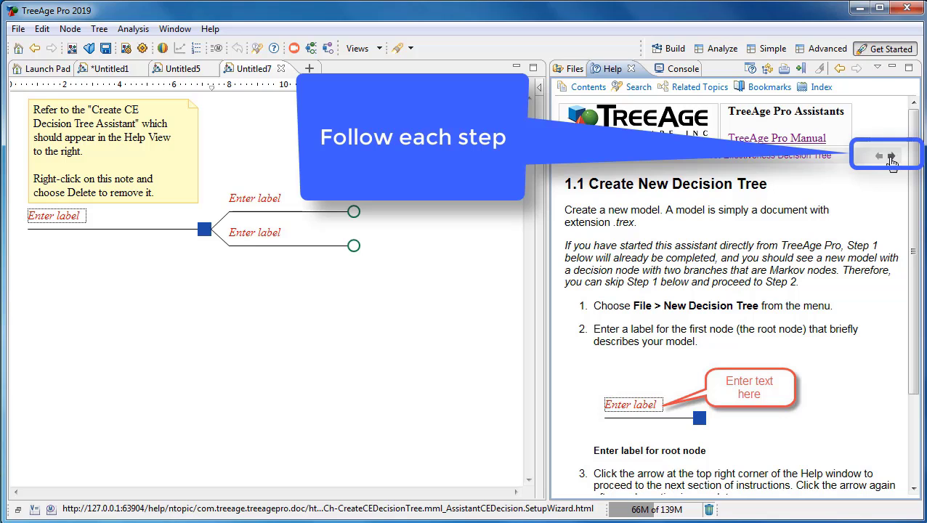
left_click(891, 156)
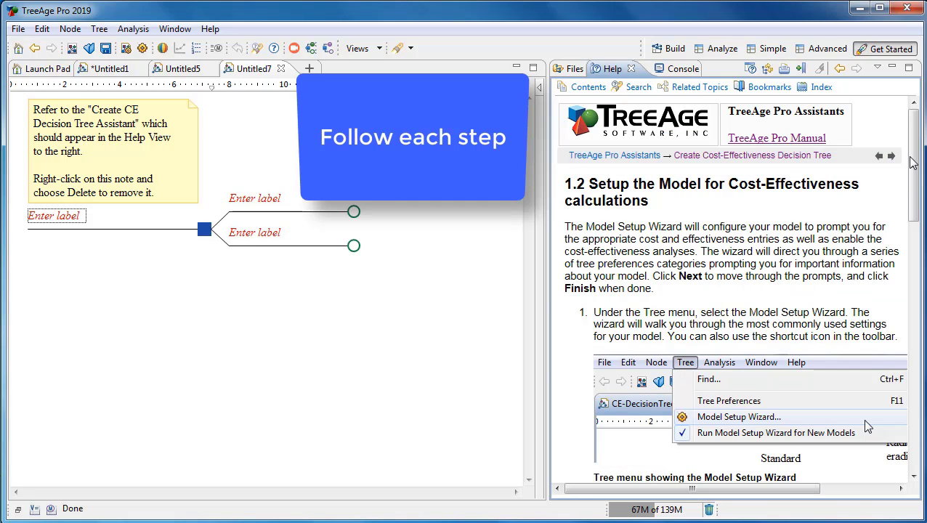
scroll(913, 195, "down", 3)
scroll(913, 195, "up", 3)
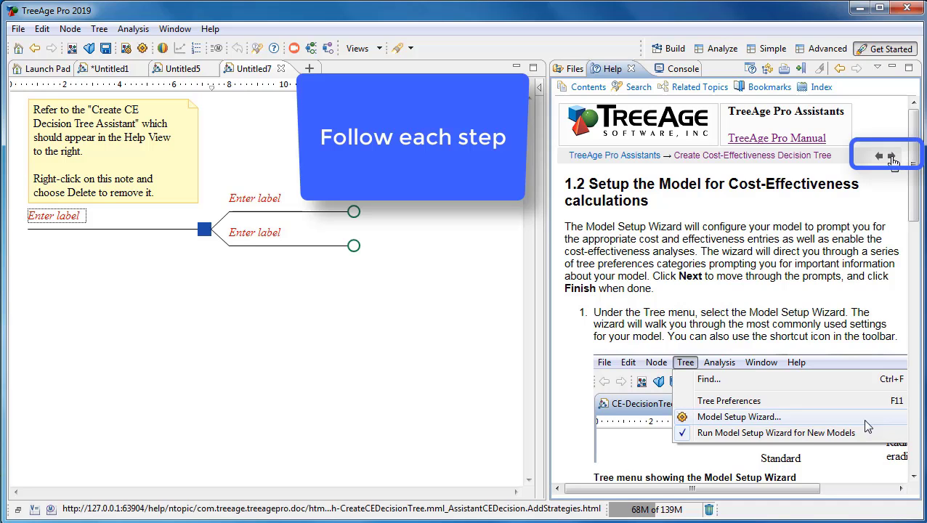
left_click(892, 158)
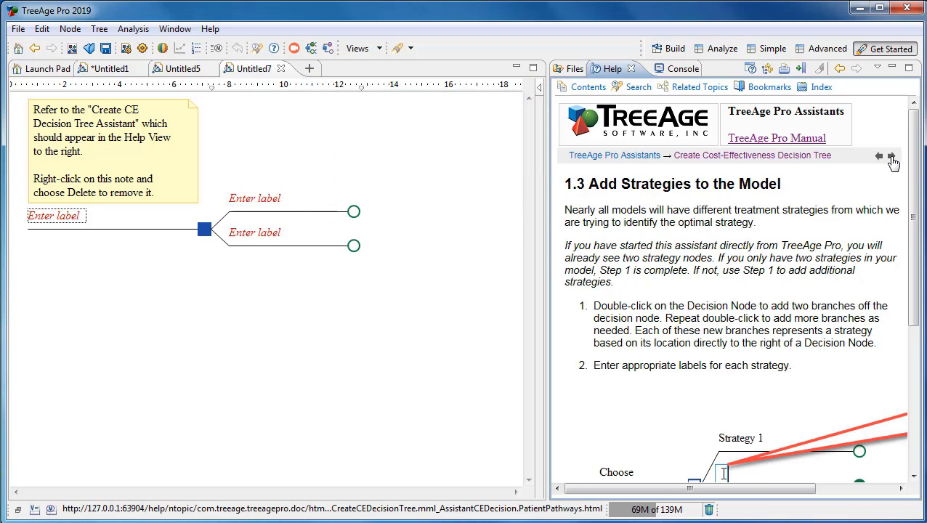
- Open the help documentation, search it for "sensitivity", and choose the Introduction to Variables and Sensitivity Analysis topic
left_click(209, 30)
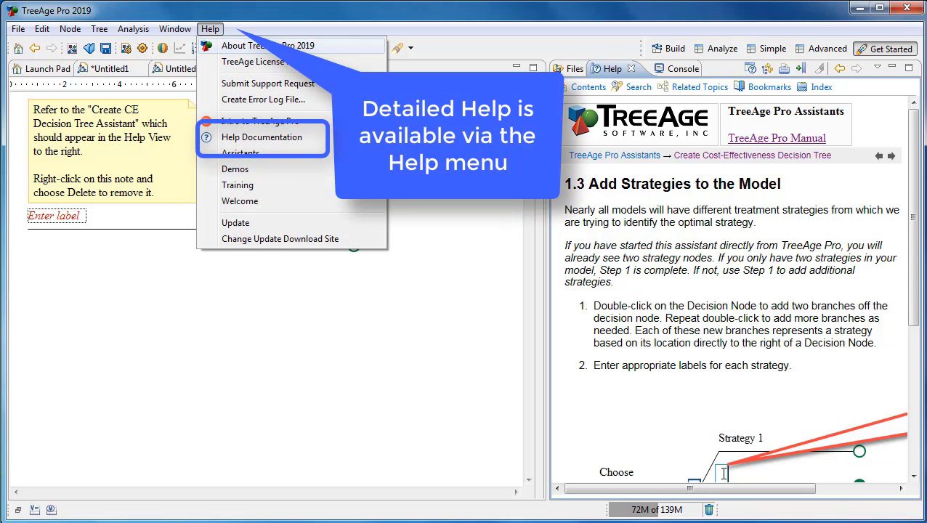
left_click(296, 139)
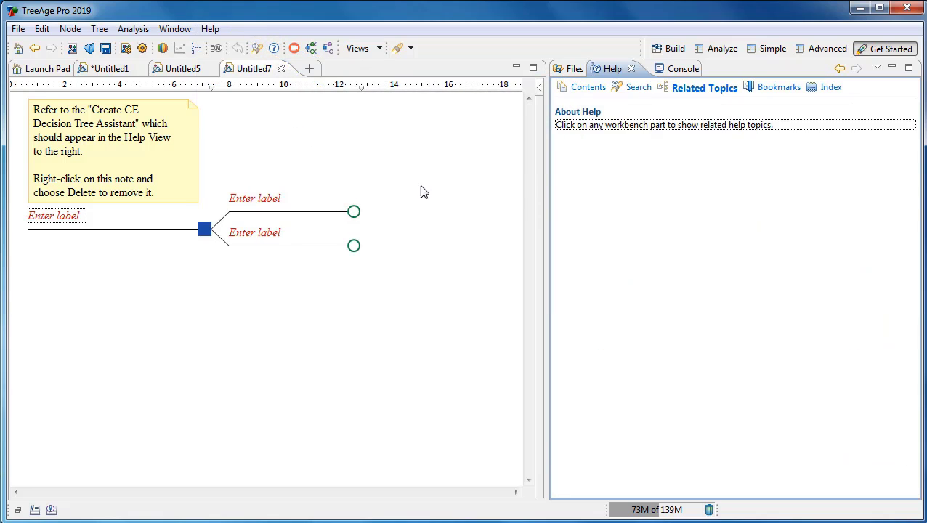
left_click(637, 90)
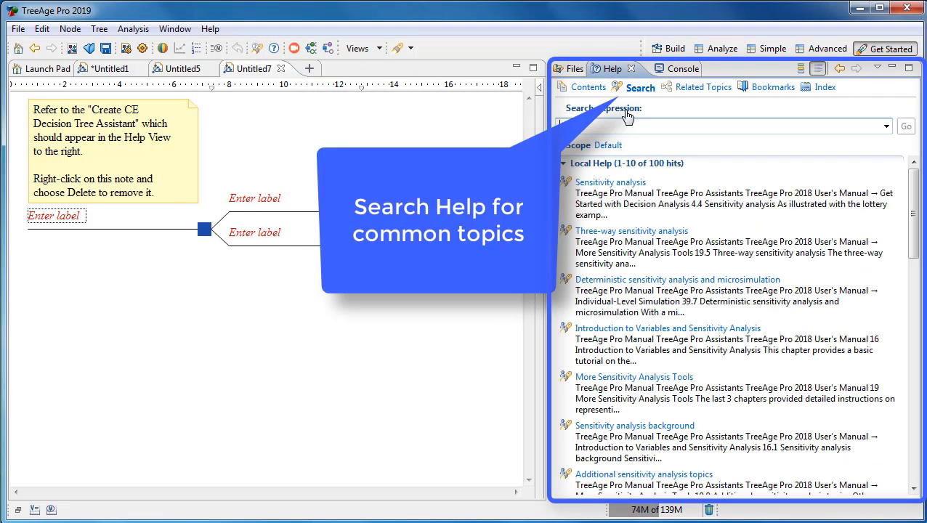
type("sensitivity")
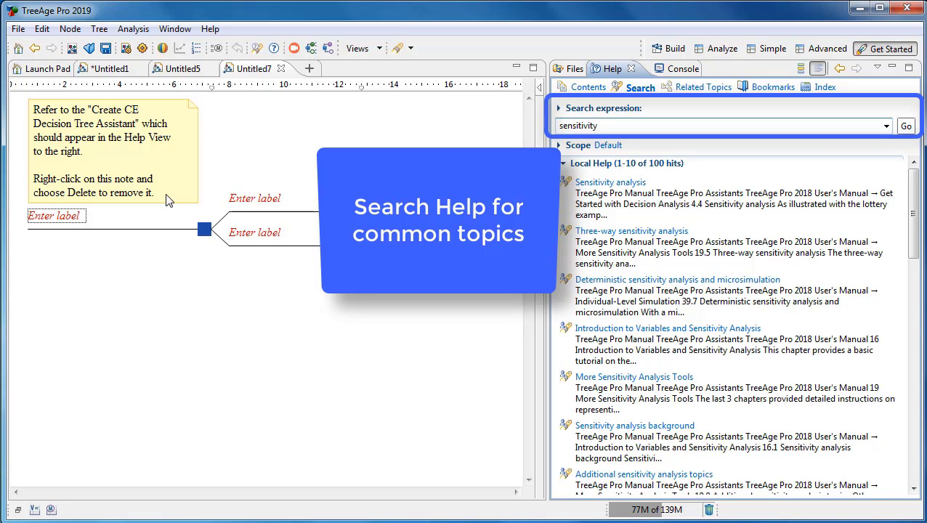
left_click(605, 332)
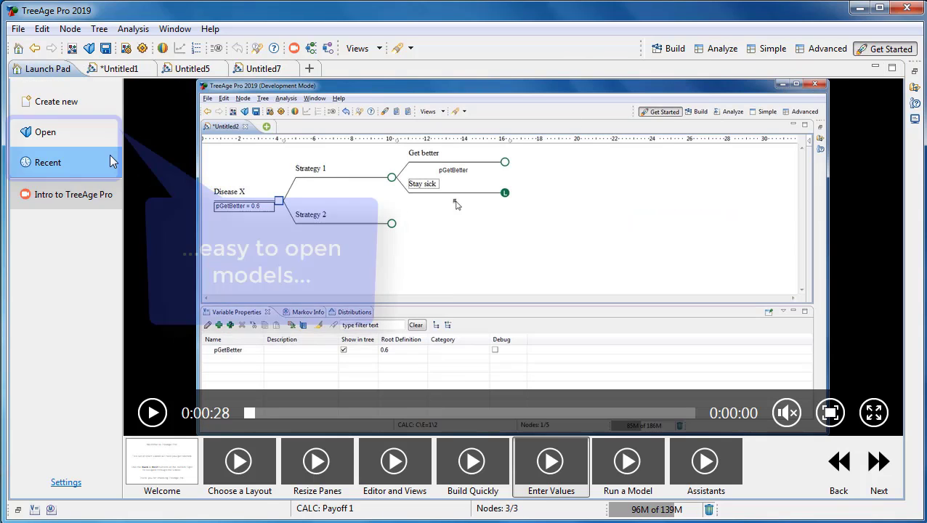
- Show the options for creating a new model on the Launch Pad
left_click(100, 105)
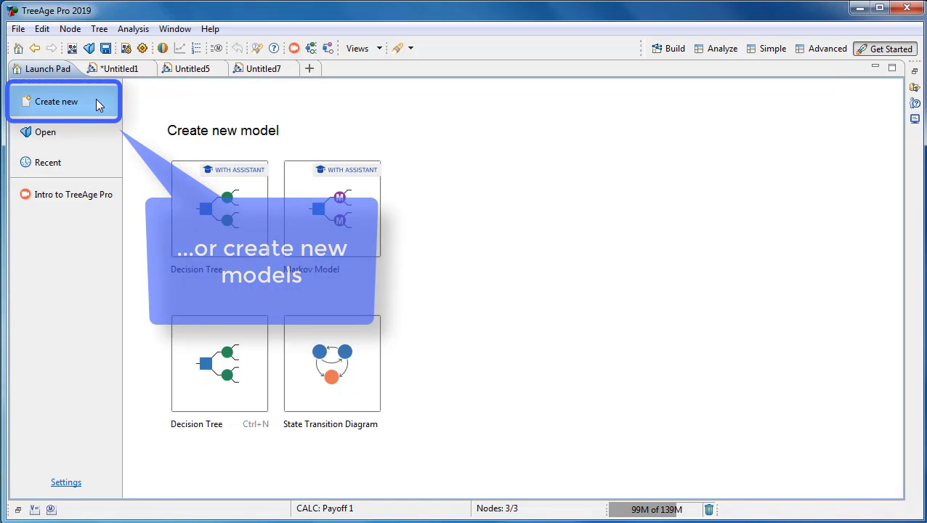